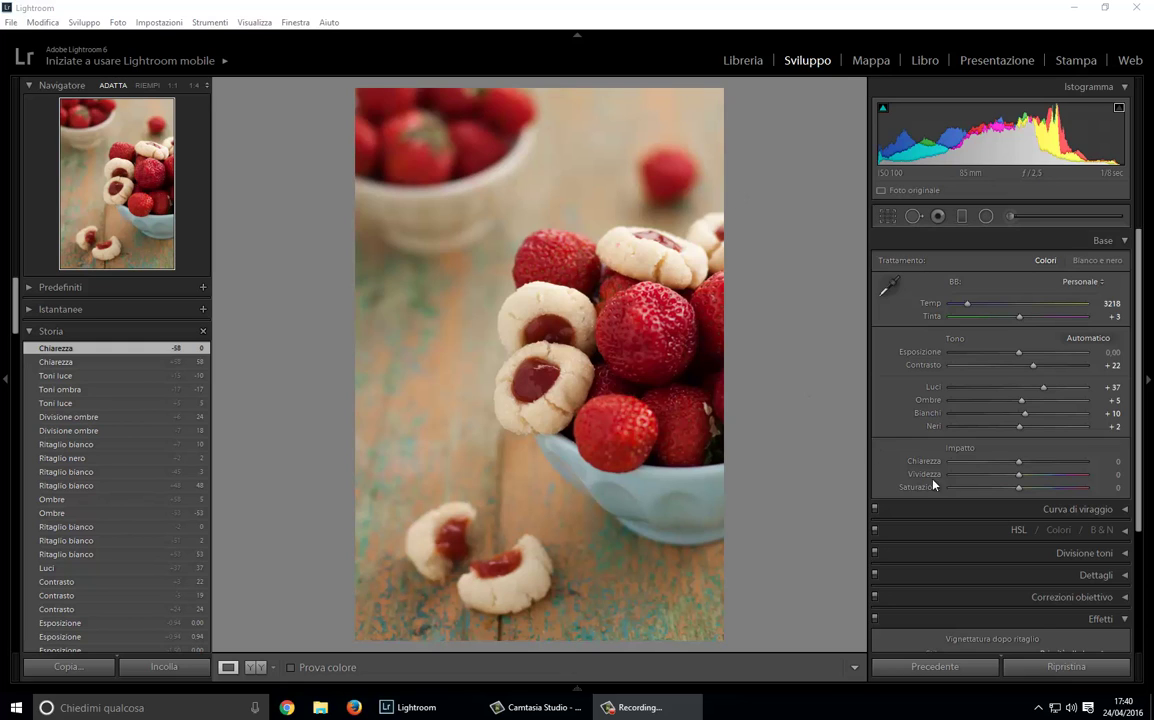
Step: Push the Chiarezza (Clarity) slider up to +100, testing intermediate values like +41 and +58
drag(1018, 468, 1041, 476)
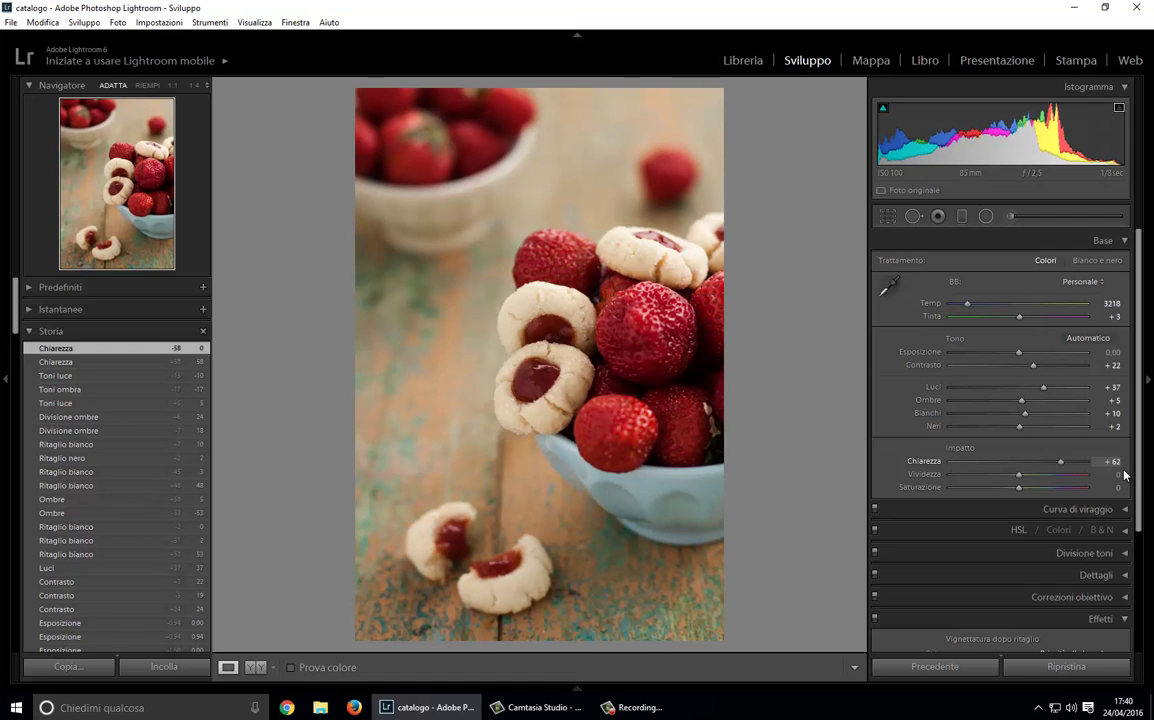
drag(1041, 476, 1130, 476)
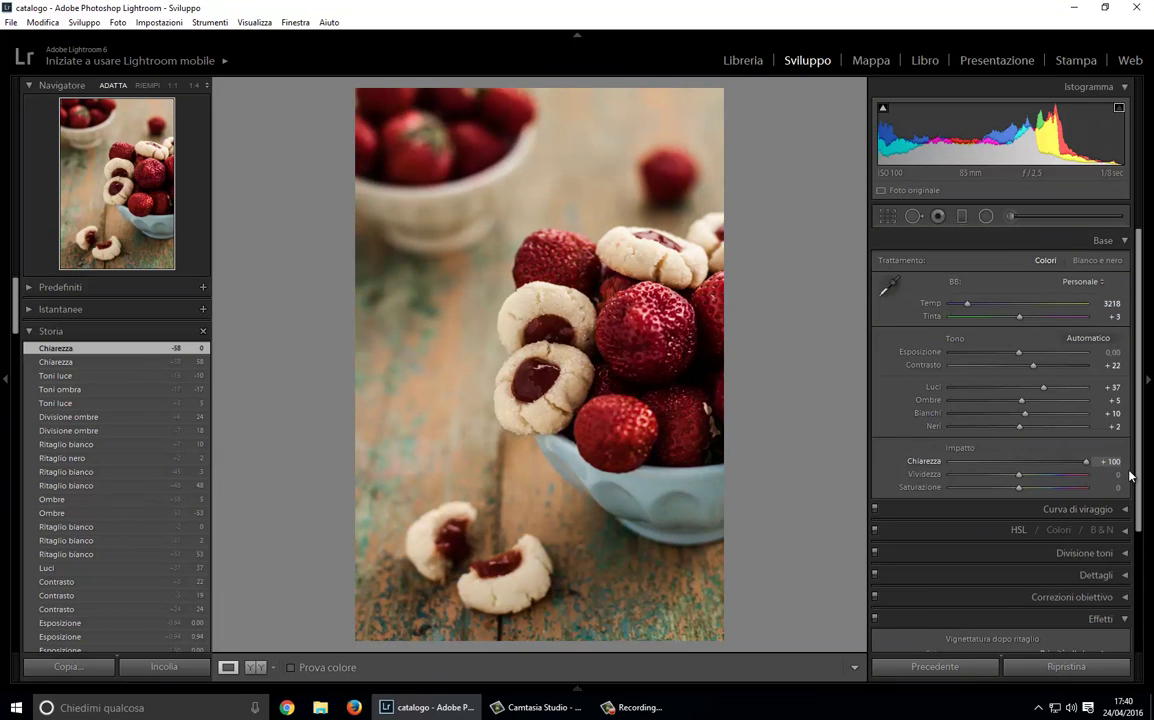
click(883, 108)
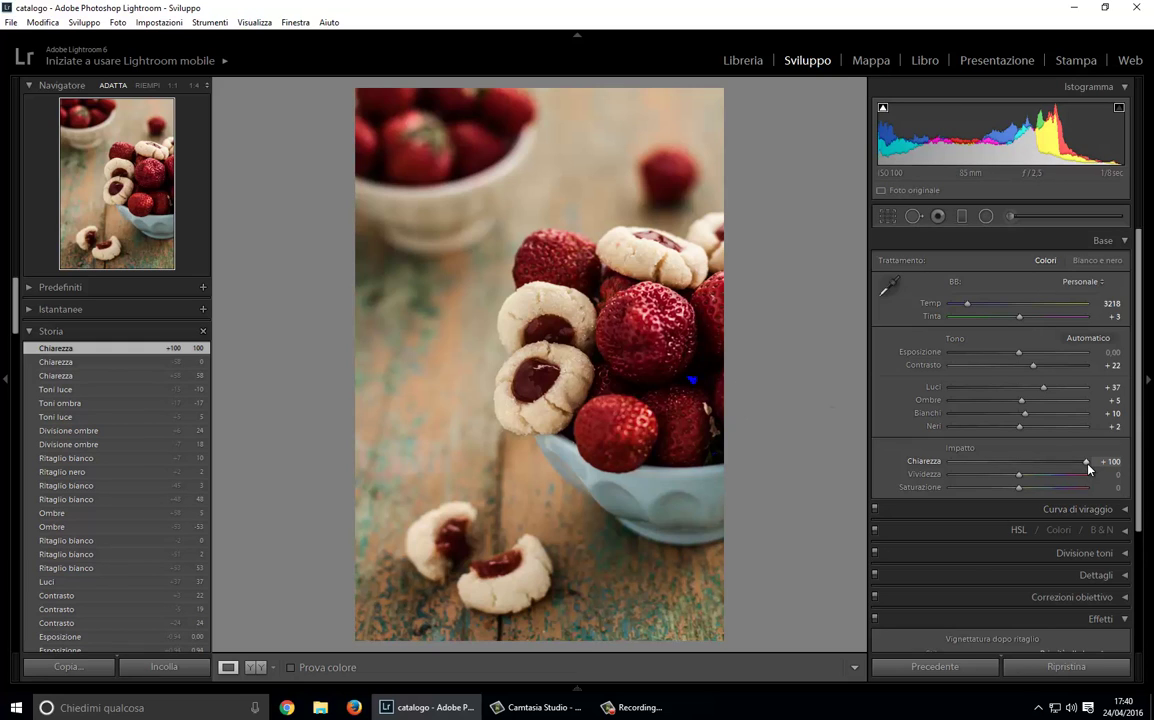
drag(1087, 465, 1019, 471)
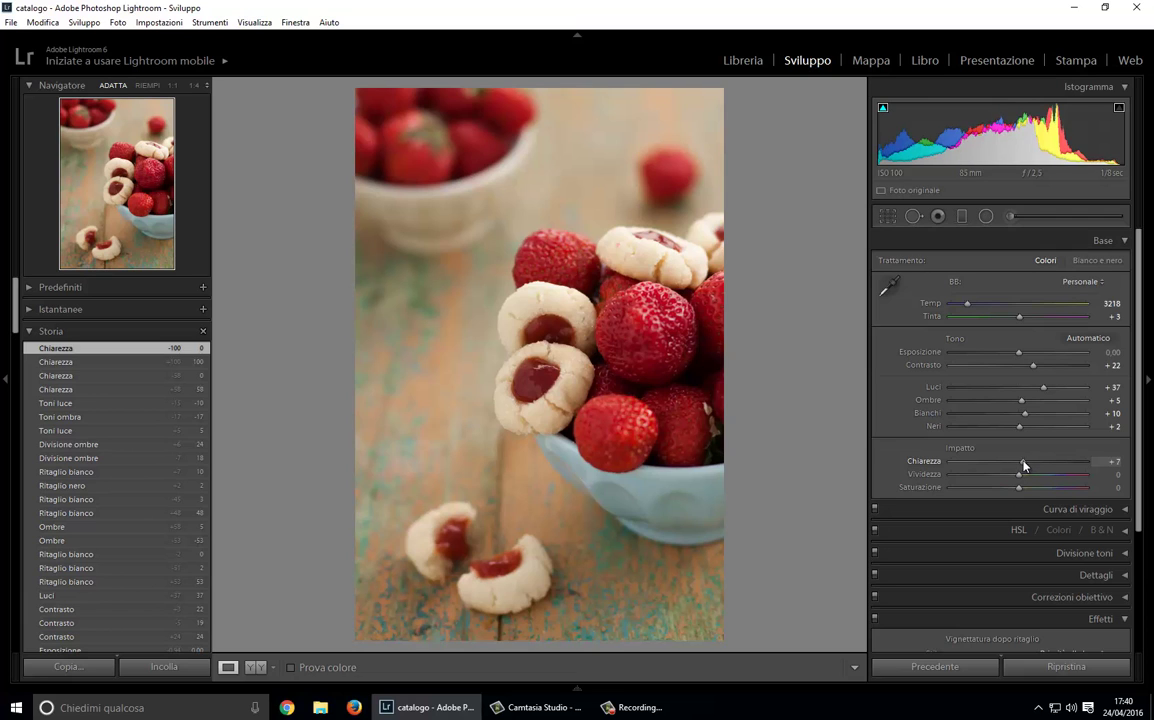
drag(1019, 465, 1047, 472)
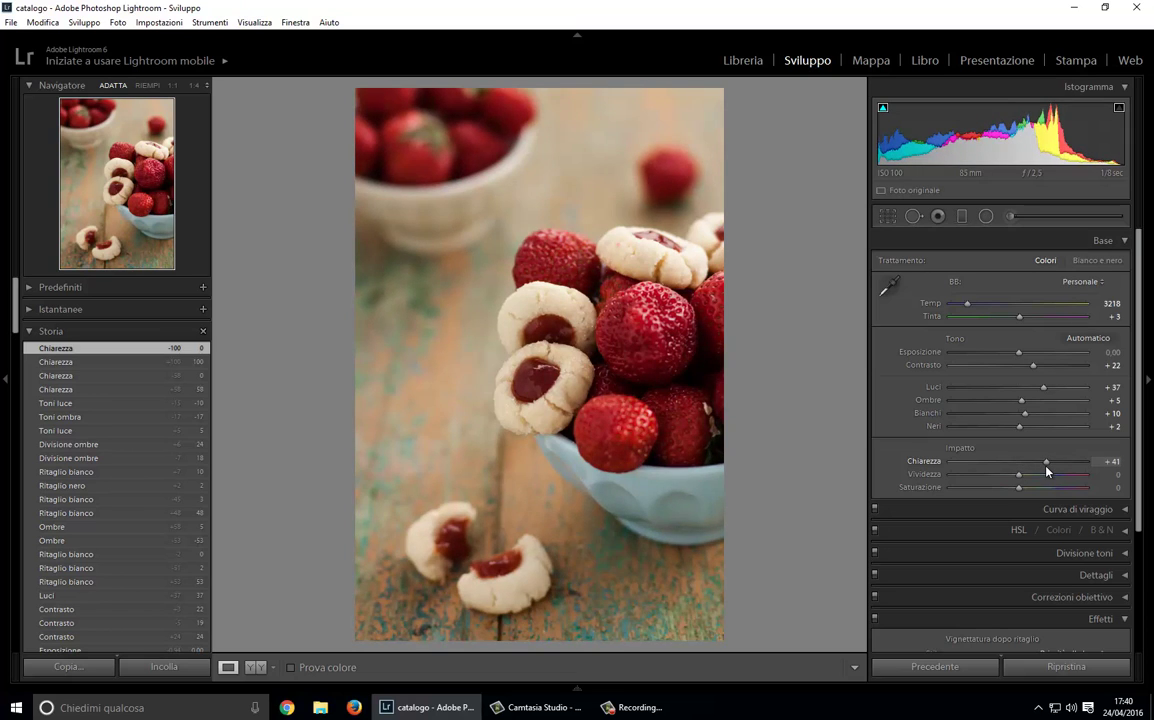
drag(1047, 472, 1122, 484)
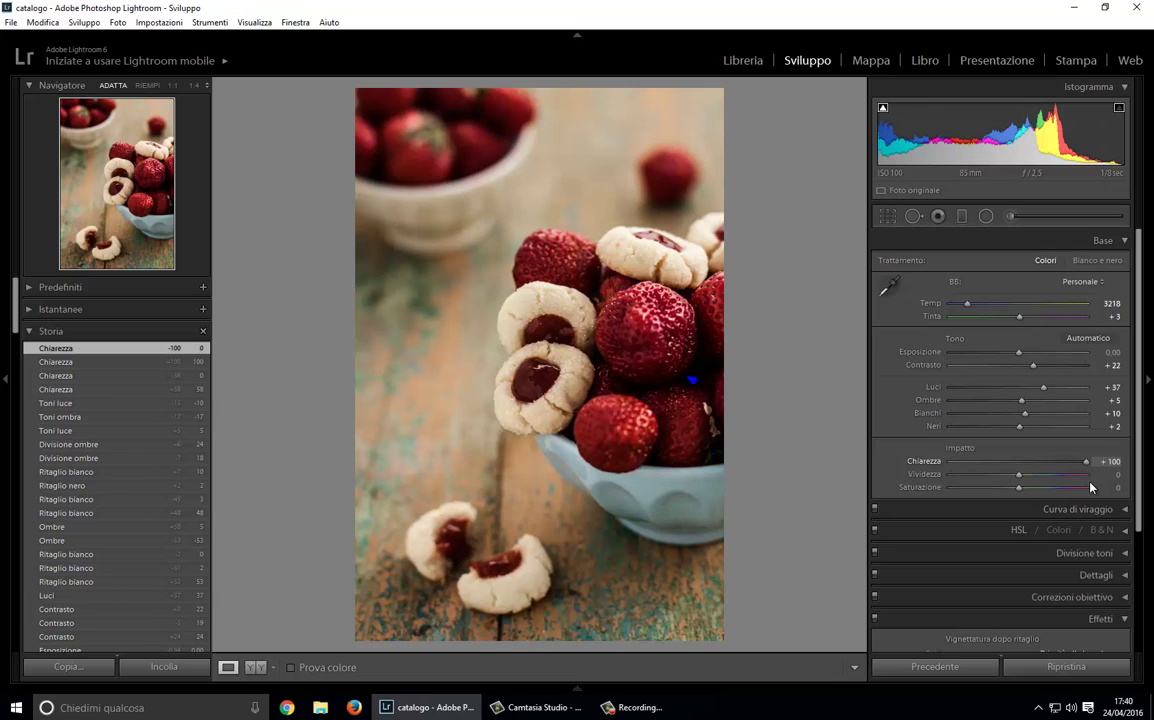
Step: Bring Chiarezza (Clarity) down from +100 and settle it at +30
mouse_move(1087, 482)
mouse_down()
mouse_move(1018, 474)
mouse_move(1036, 480)
mouse_up()
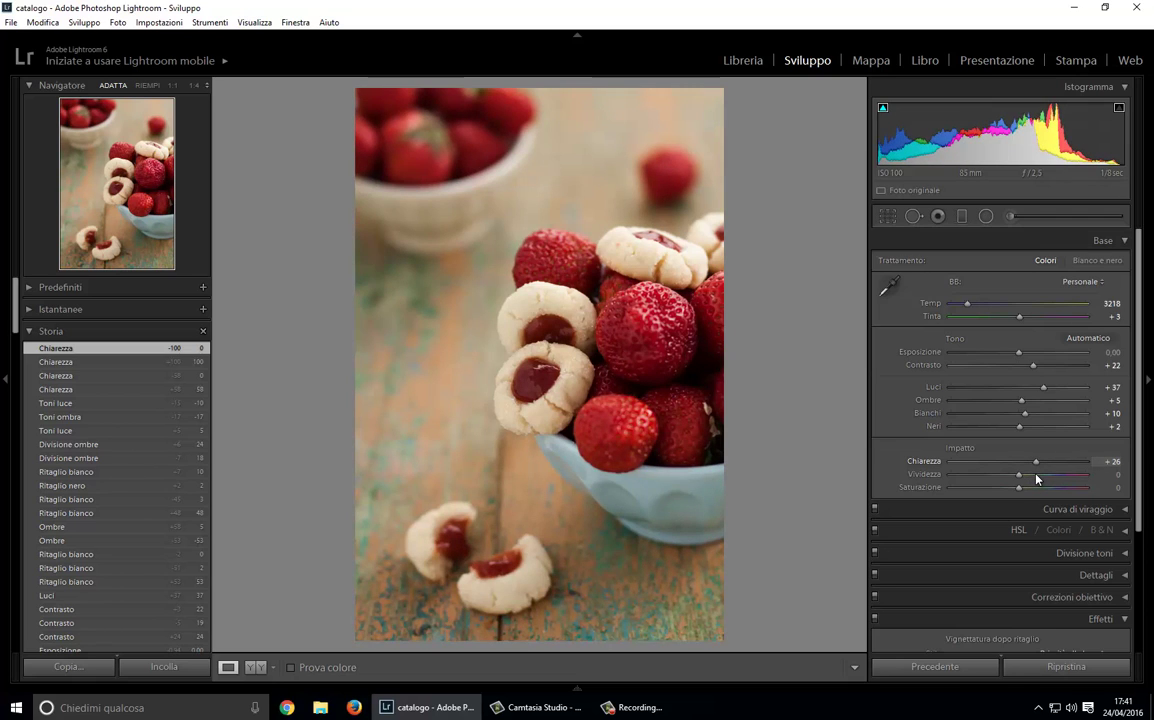
drag(1036, 480, 1050, 486)
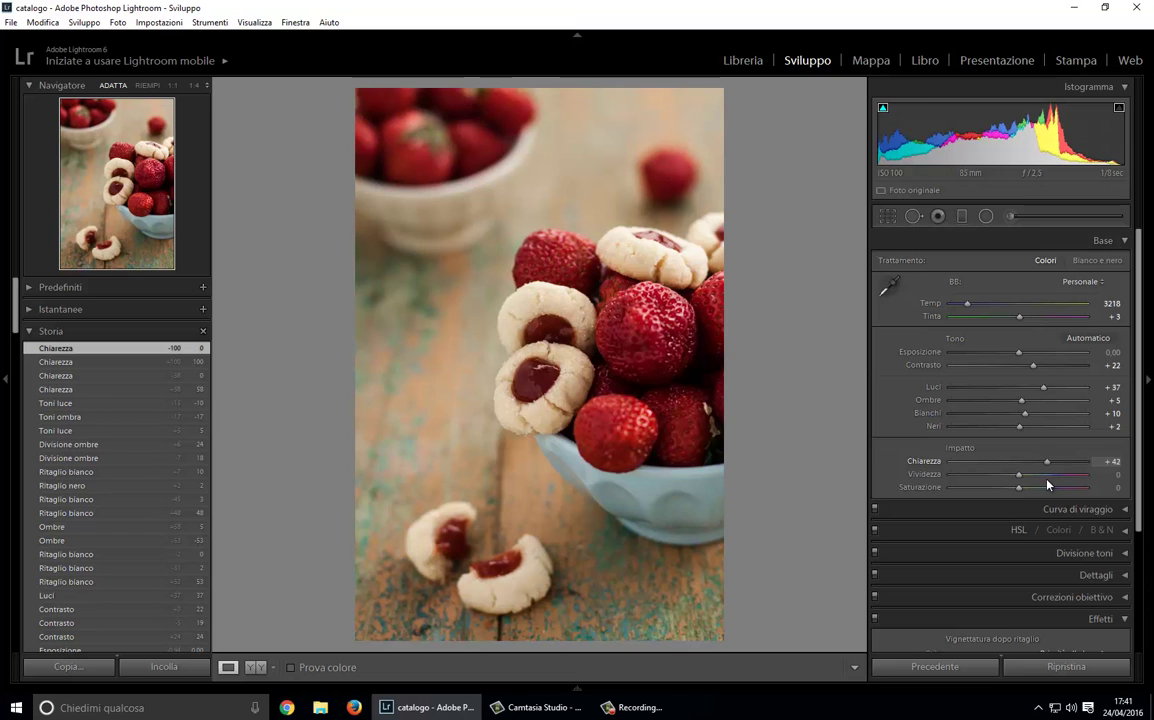
drag(1050, 486, 1039, 487)
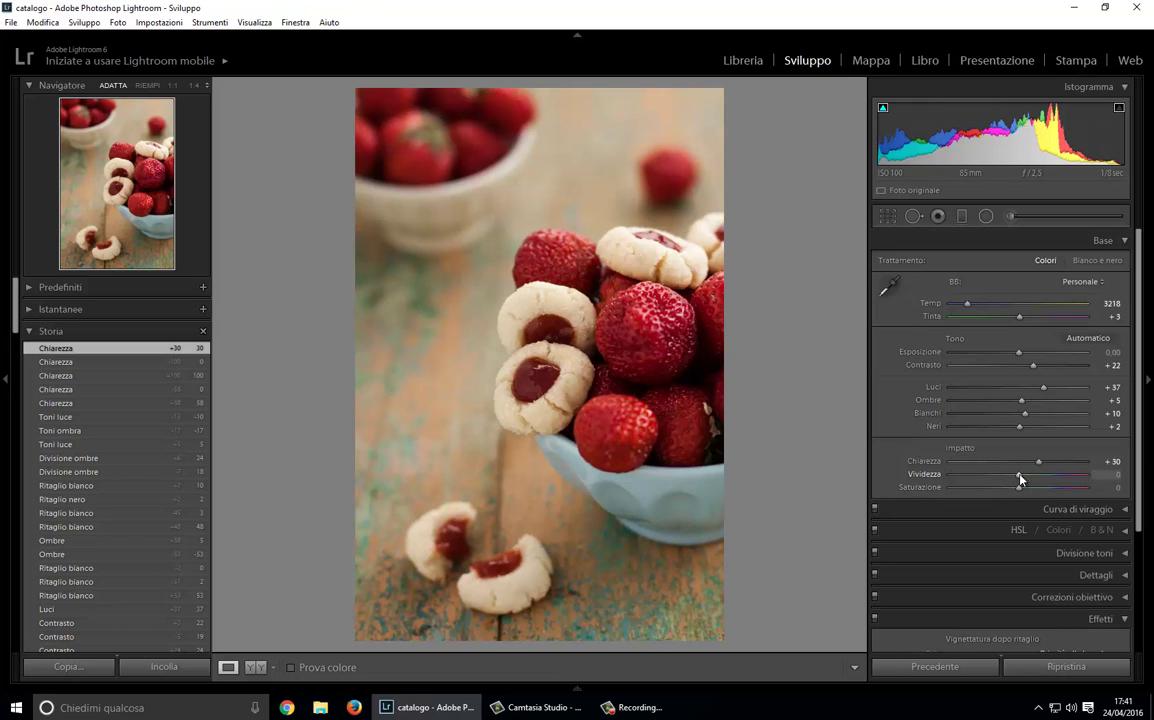
mouse_move(1020, 479)
mouse_down()
mouse_move(1081, 483)
mouse_move(1018, 481)
mouse_up()
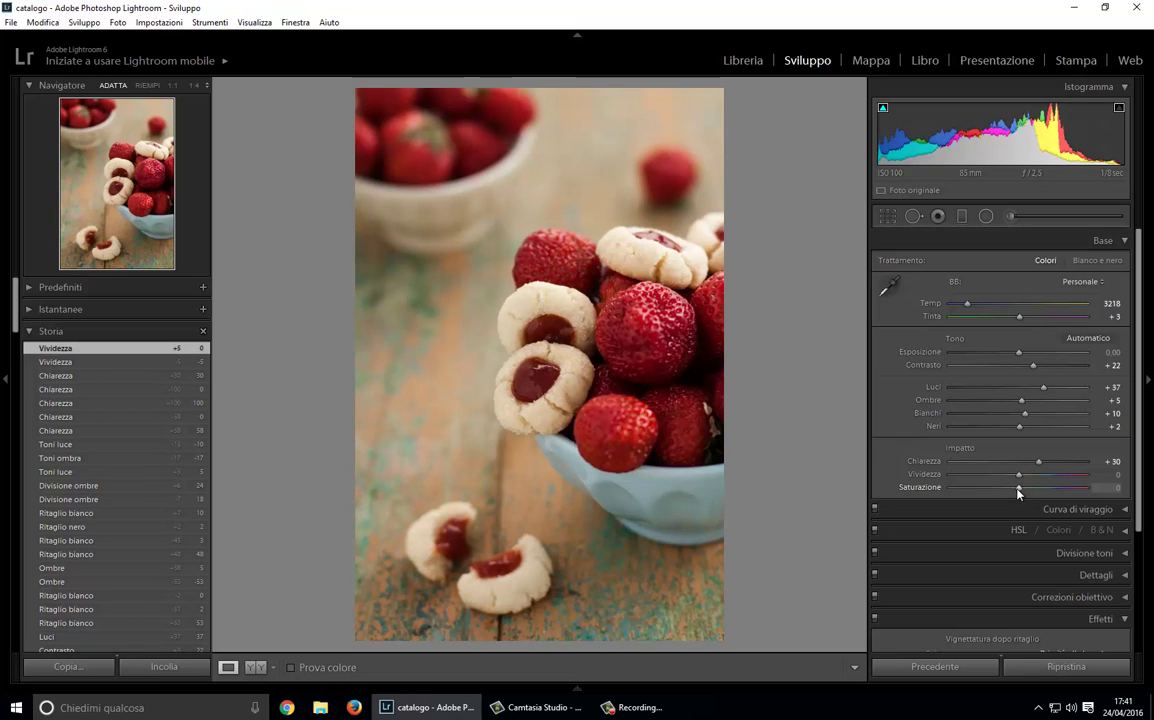
drag(1020, 488, 1135, 497)
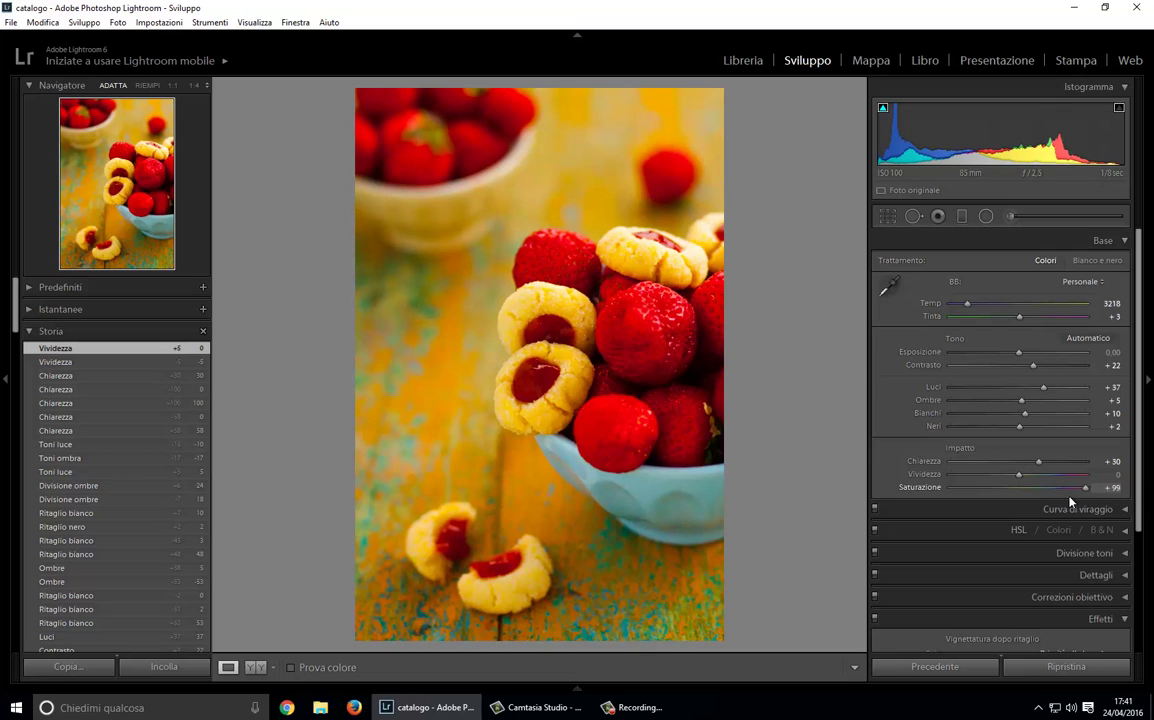
drag(1135, 497, 1018, 500)
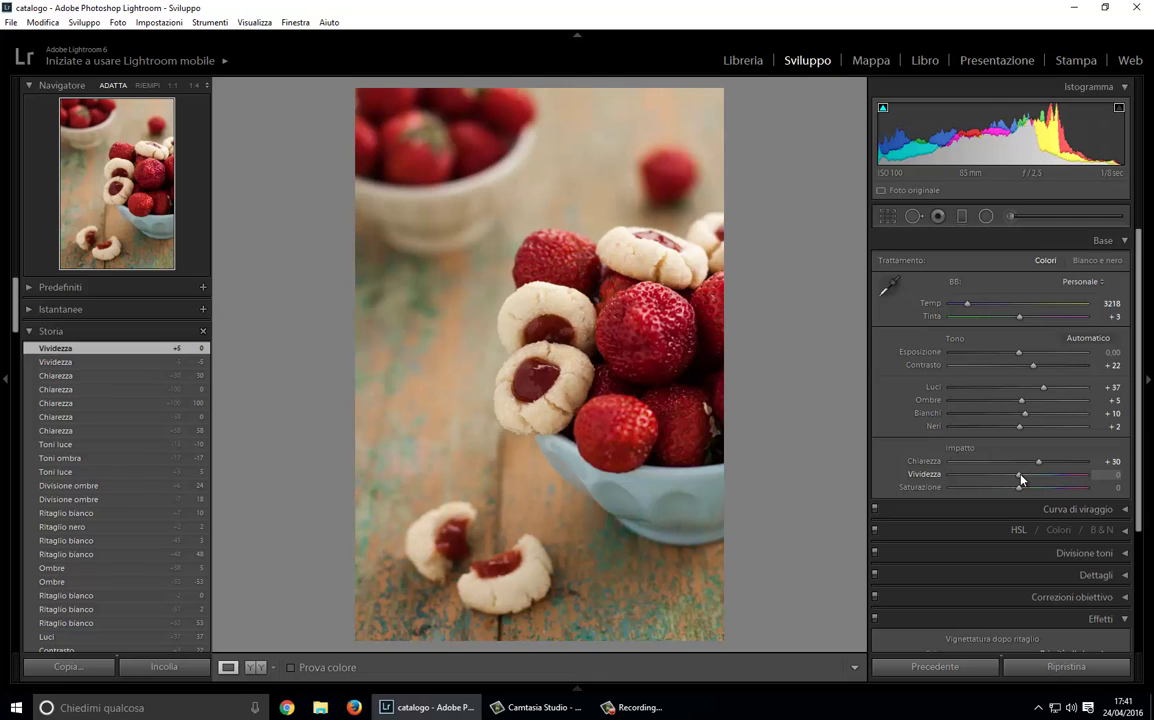
Step: Raise Vividezza (Vibrance) from 0 to +30, leaving Saturazione at 0
mouse_move(1020, 480)
mouse_down()
mouse_move(1050, 484)
mouse_move(1004, 493)
mouse_move(1122, 495)
mouse_move(1023, 492)
mouse_move(1037, 495)
mouse_up()
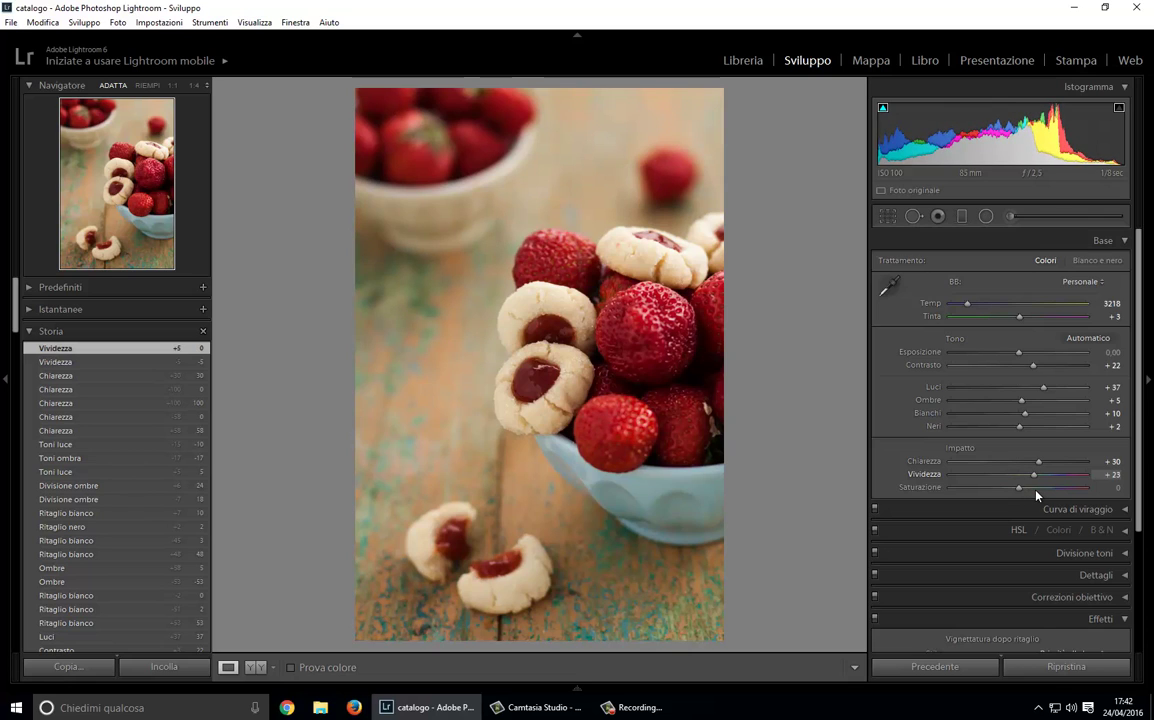
drag(1036, 495, 1041, 494)
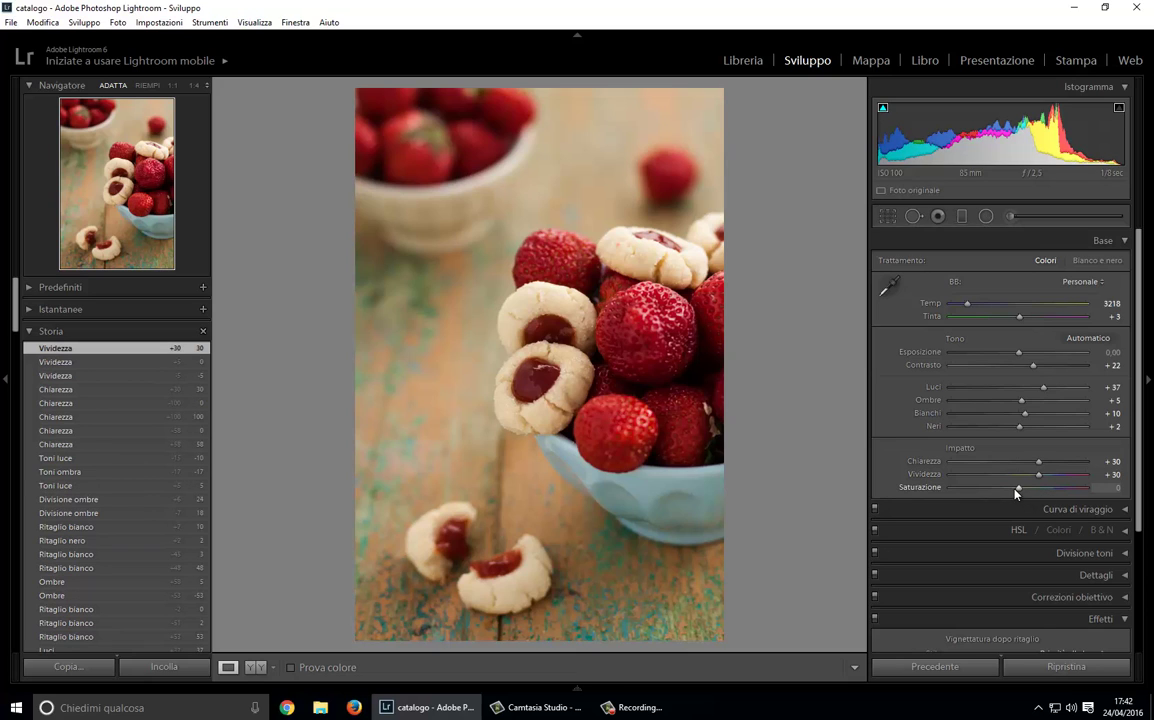